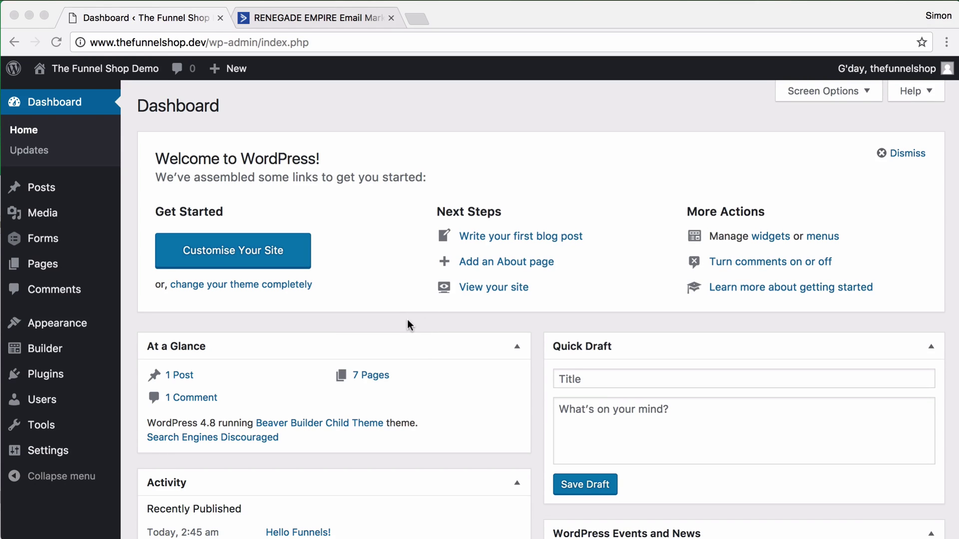
Open the Gravity Forms Add-Ons page from the Forms menu
mouse_move(83, 243)
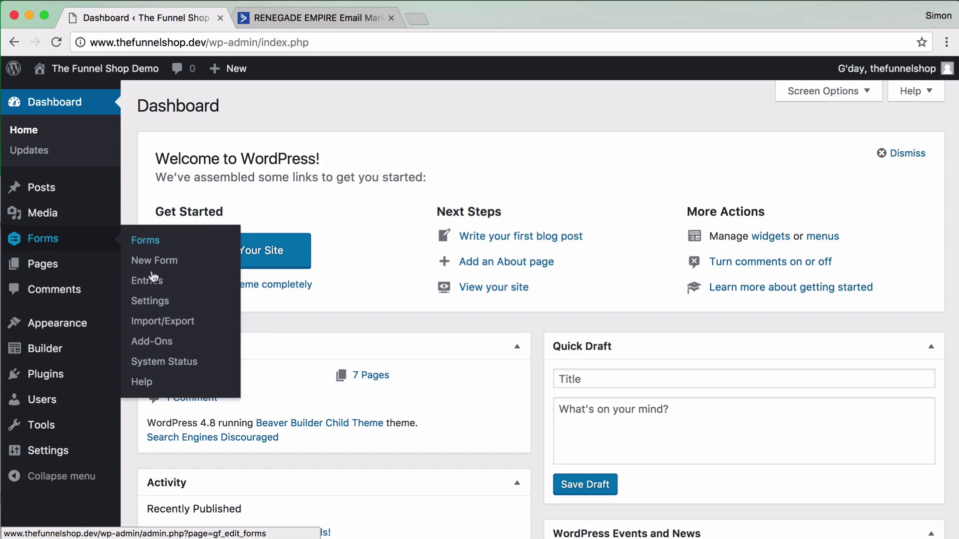
click(152, 341)
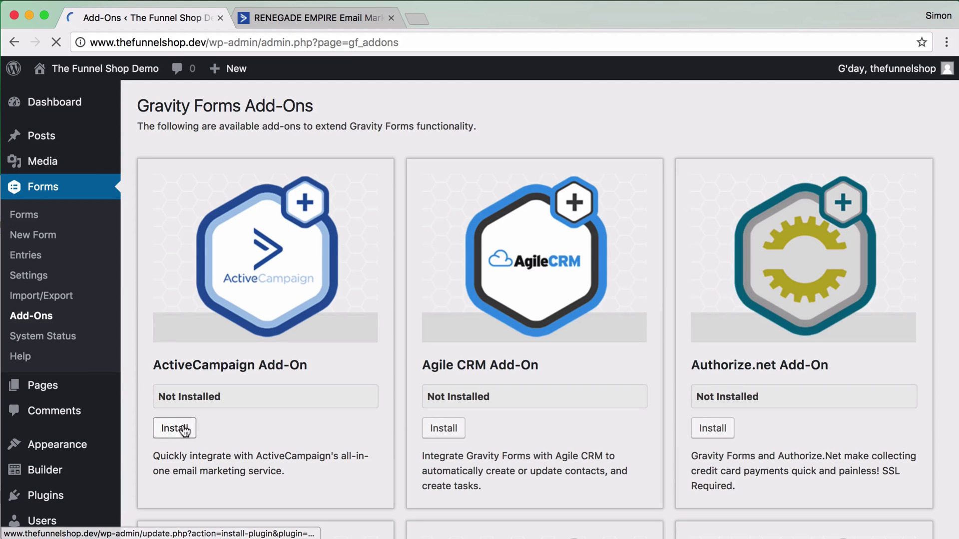
Install the ActiveCampaign Add-On 1.4 and activate the plugin
click(184, 429)
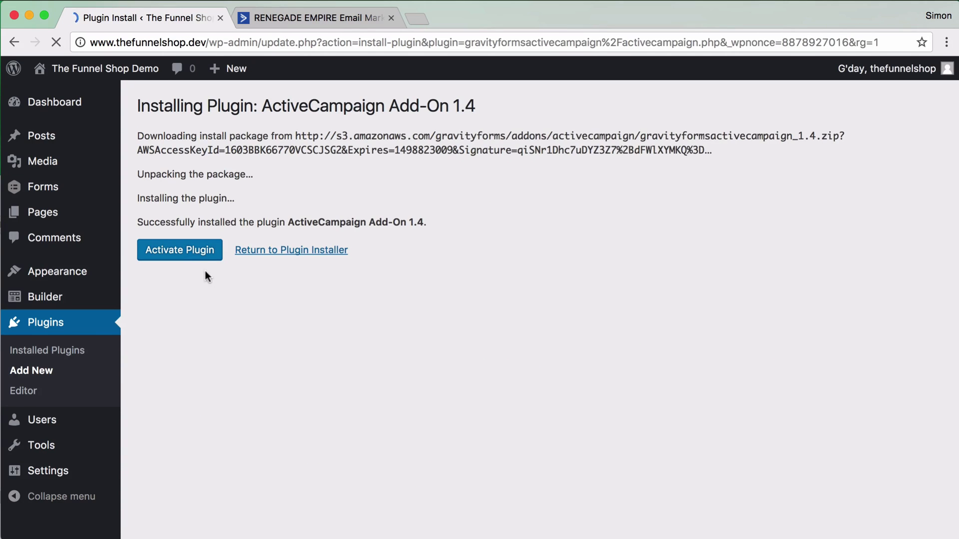
click(193, 258)
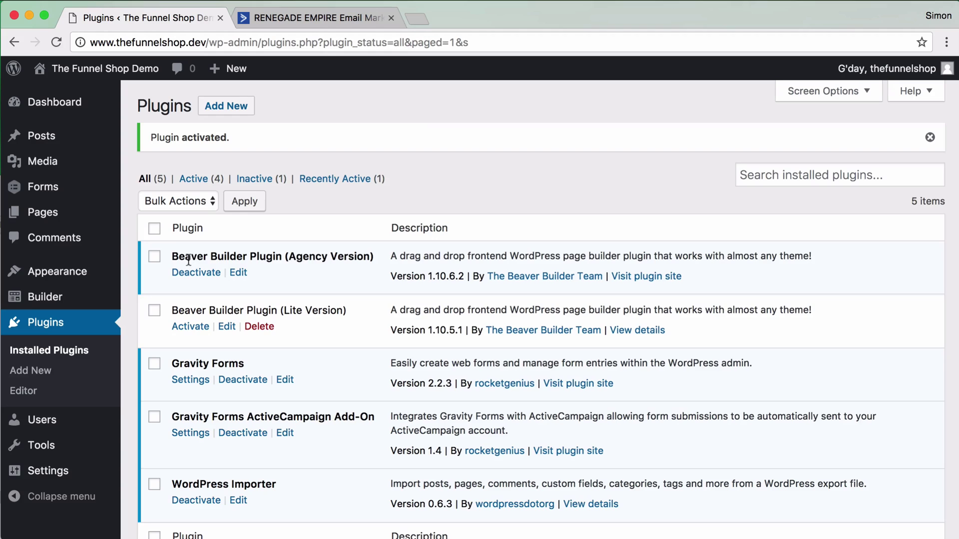
Go from the Opt-in - NAME form's ActiveCampaign settings to the add-on's API settings page
mouse_move(73, 193)
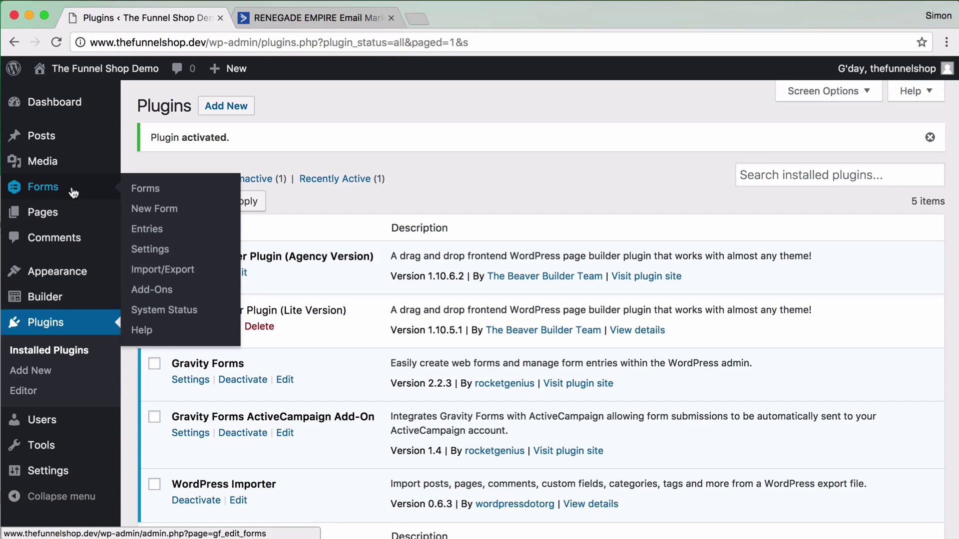
click(154, 193)
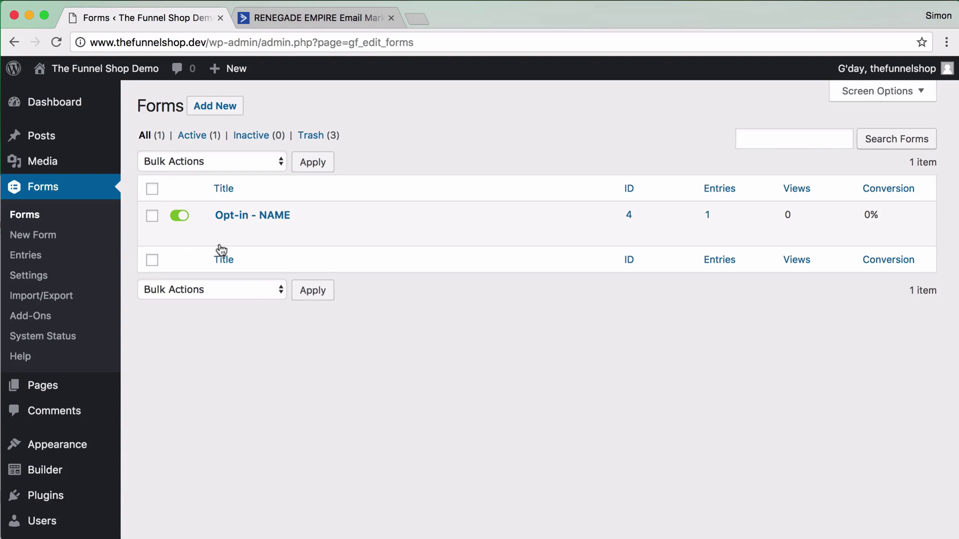
mouse_move(222, 238)
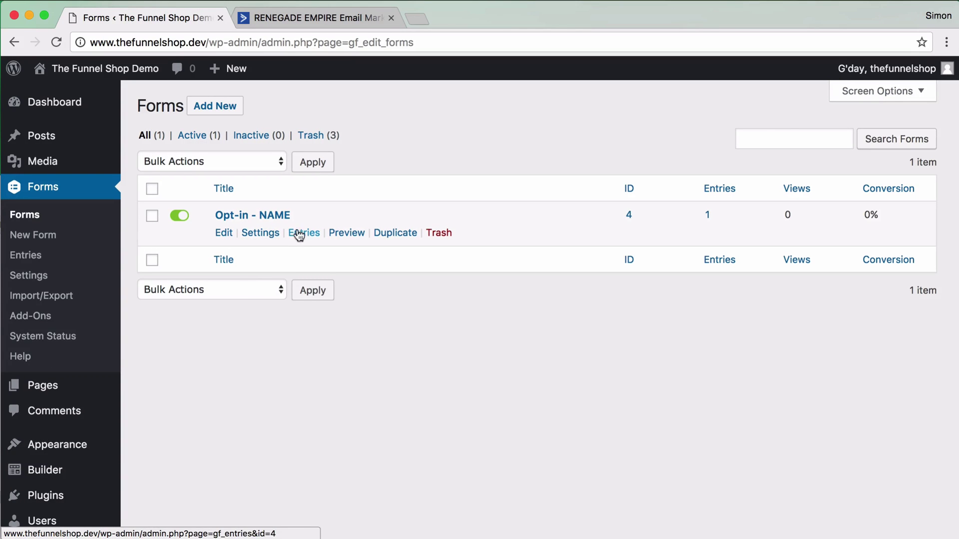
mouse_move(262, 236)
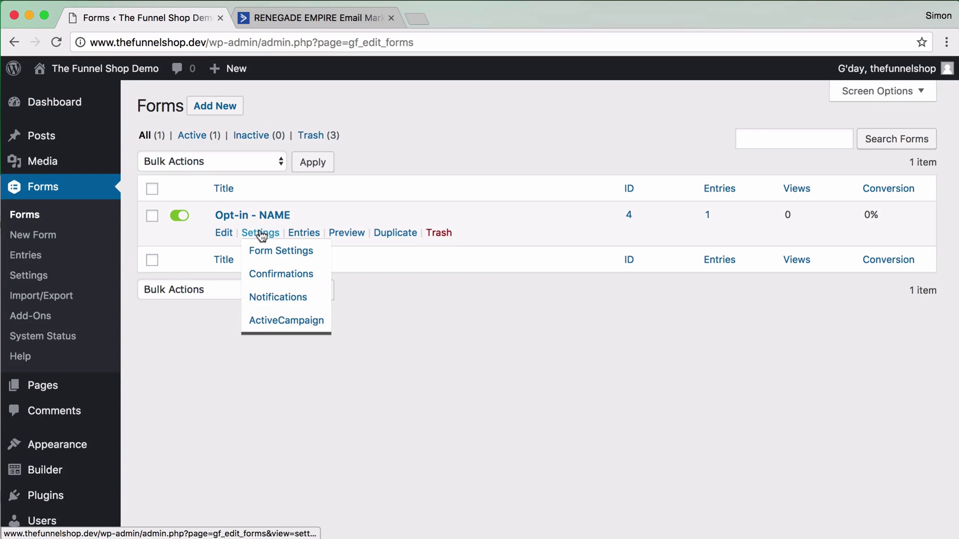
click(266, 323)
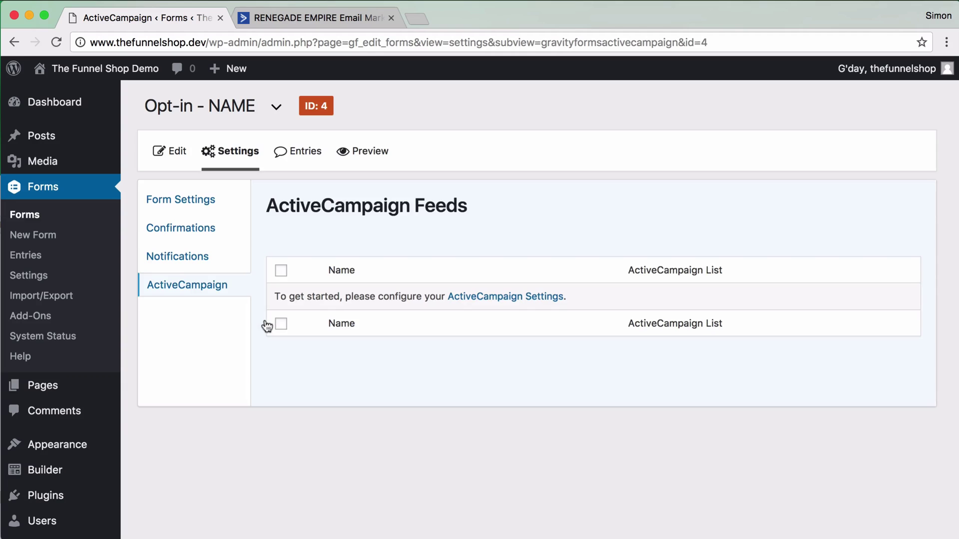
click(496, 298)
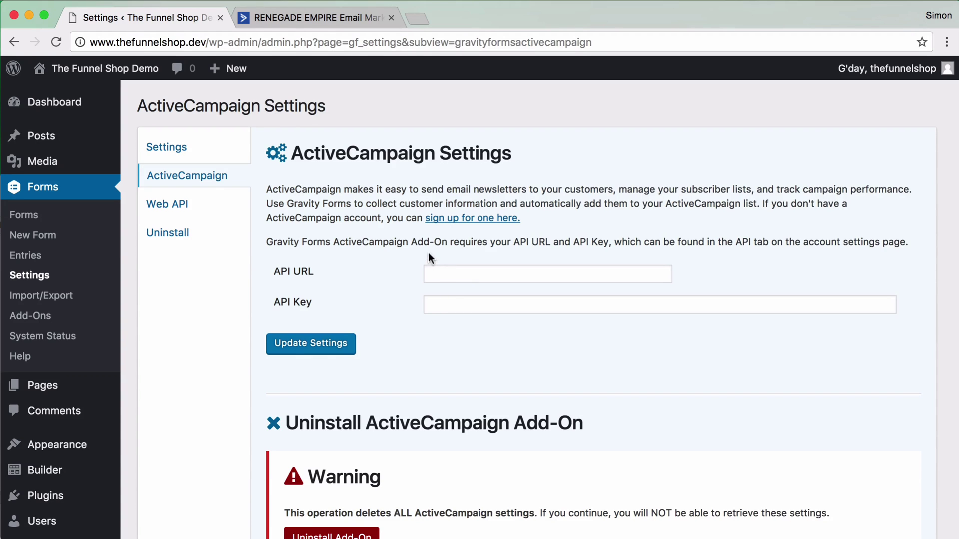
Copy the API URL from ActiveCampaign's API Access page
click(333, 19)
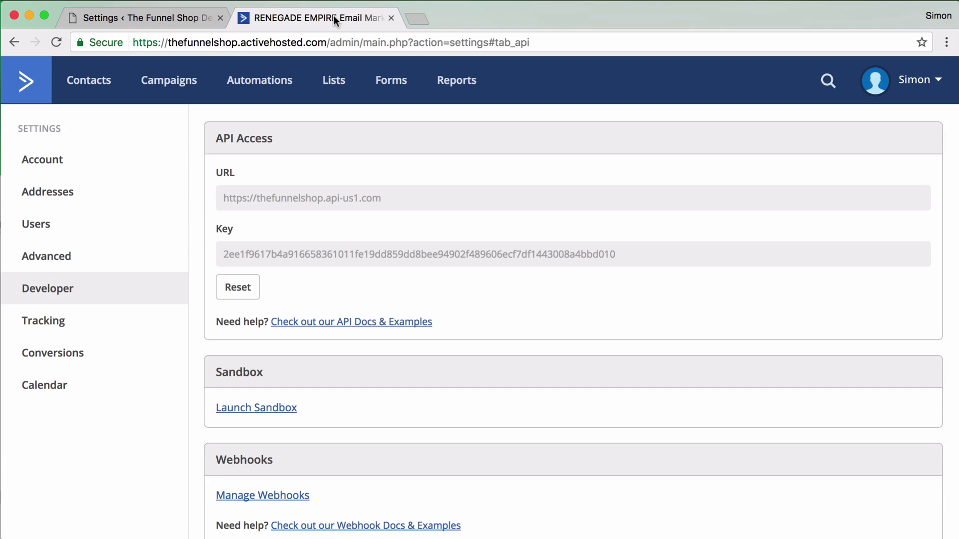
click(891, 86)
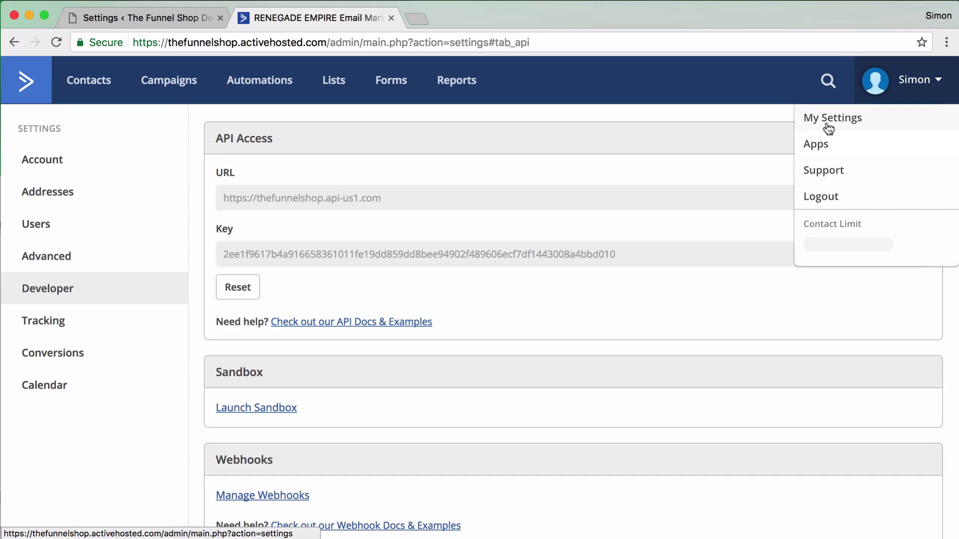
click(742, 111)
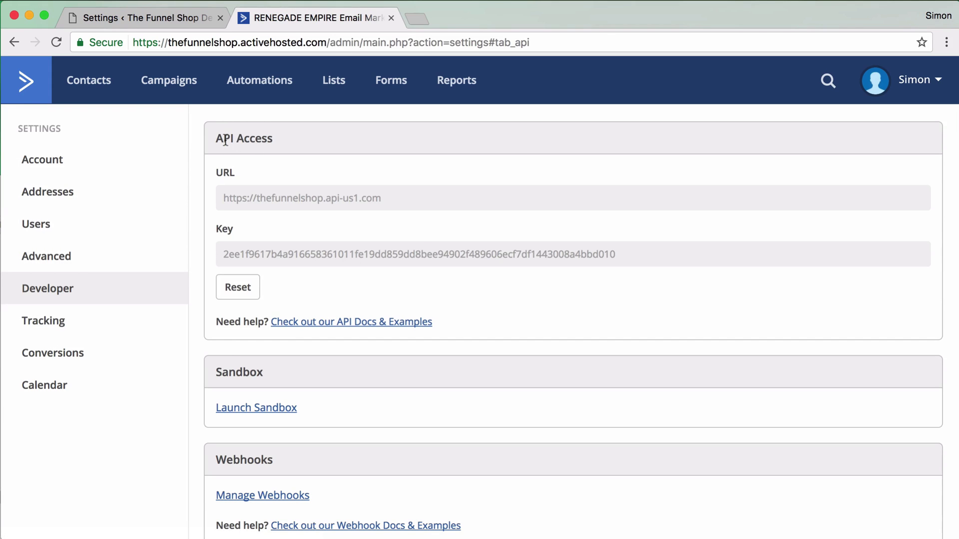
drag(382, 198, 214, 199)
key(super+c)
Paste the copied URL into the add-on's API URL field
click(207, 15)
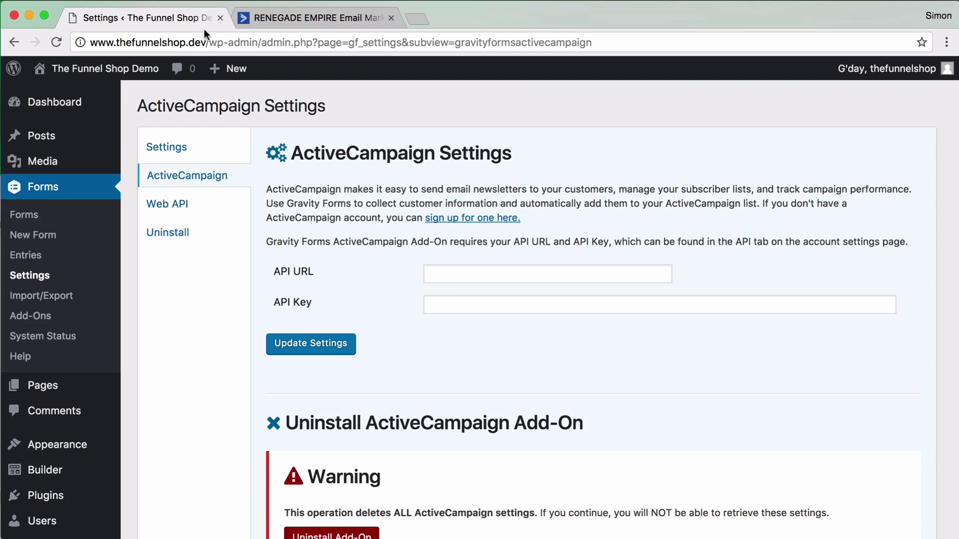
click(434, 274)
key(super+v)
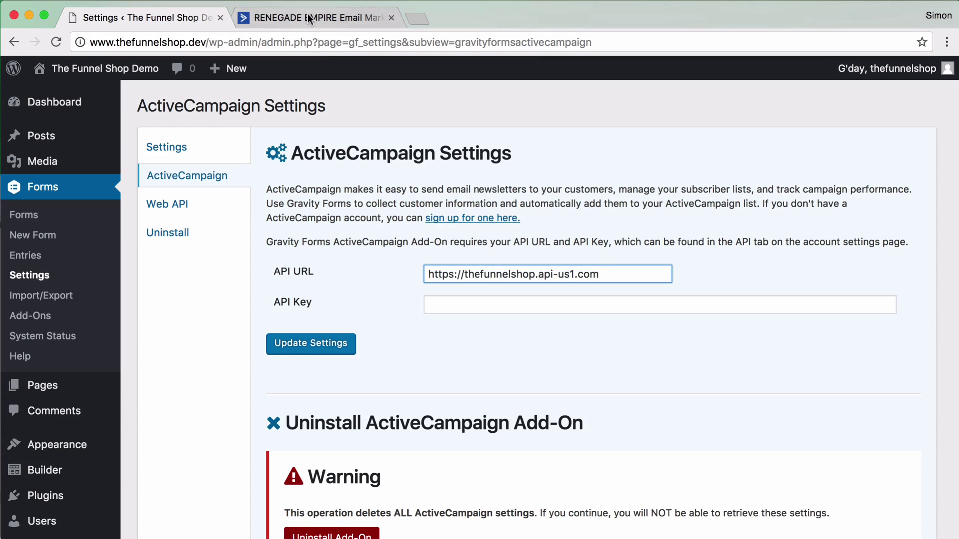
Copy the ActiveCampaign API key into the API Key field and save the settings
click(308, 18)
double_click(279, 252)
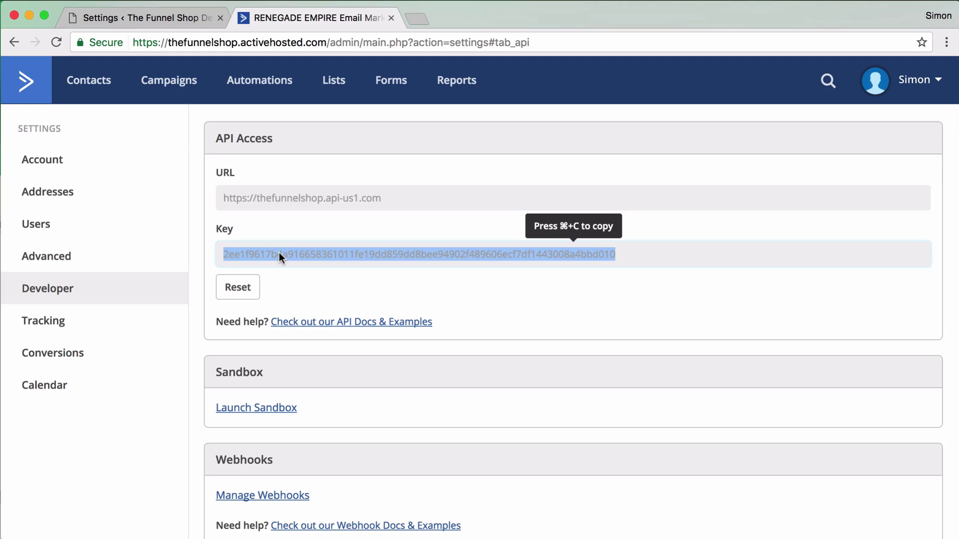
key(super+c)
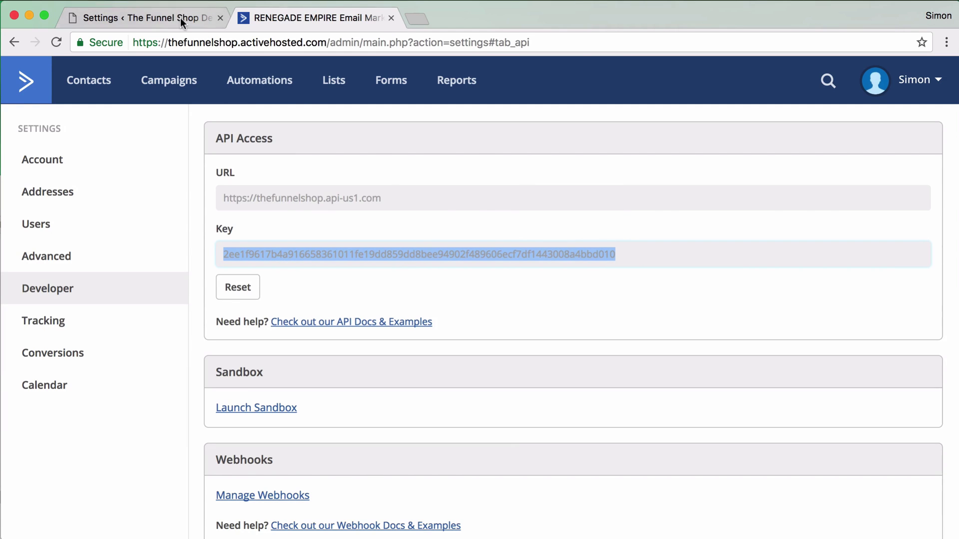
click(180, 17)
click(445, 302)
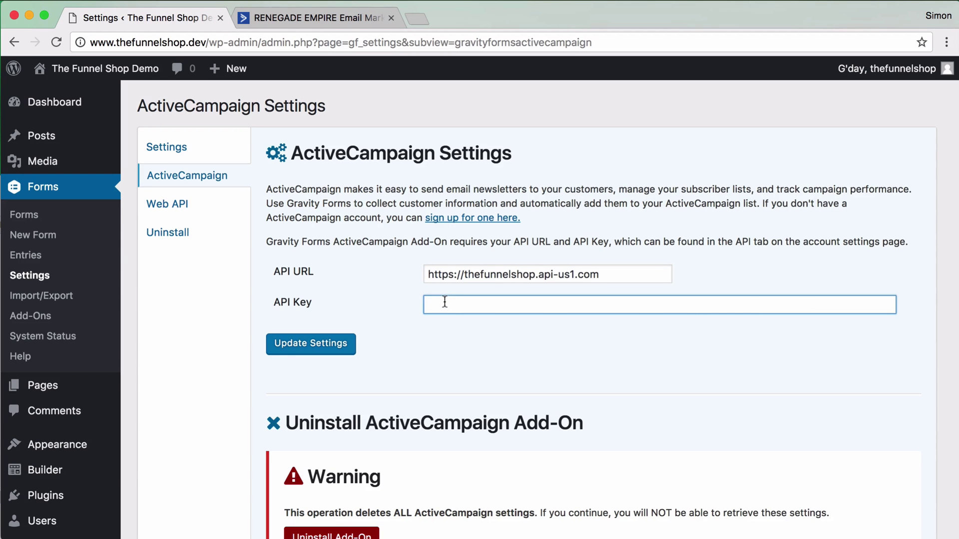
key(super+v)
click(330, 351)
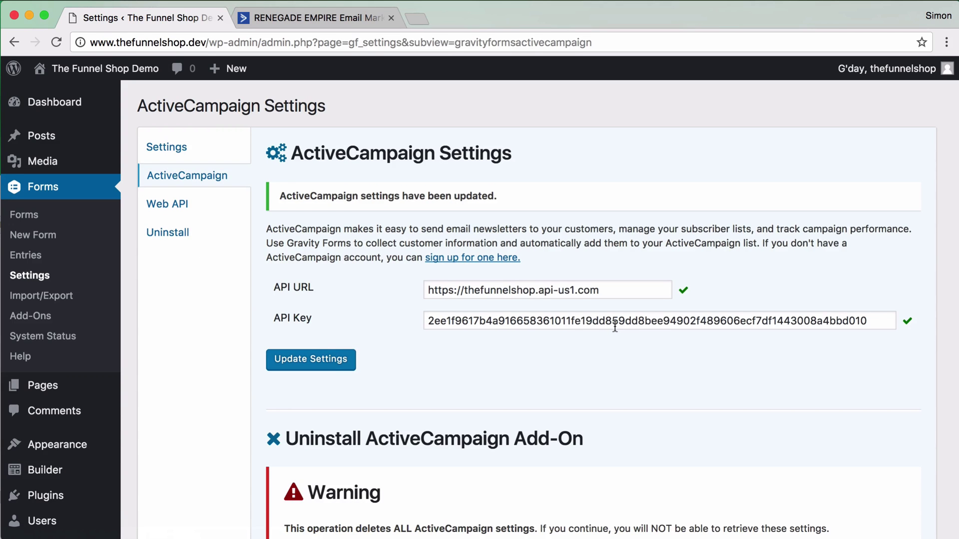
click(58, 220)
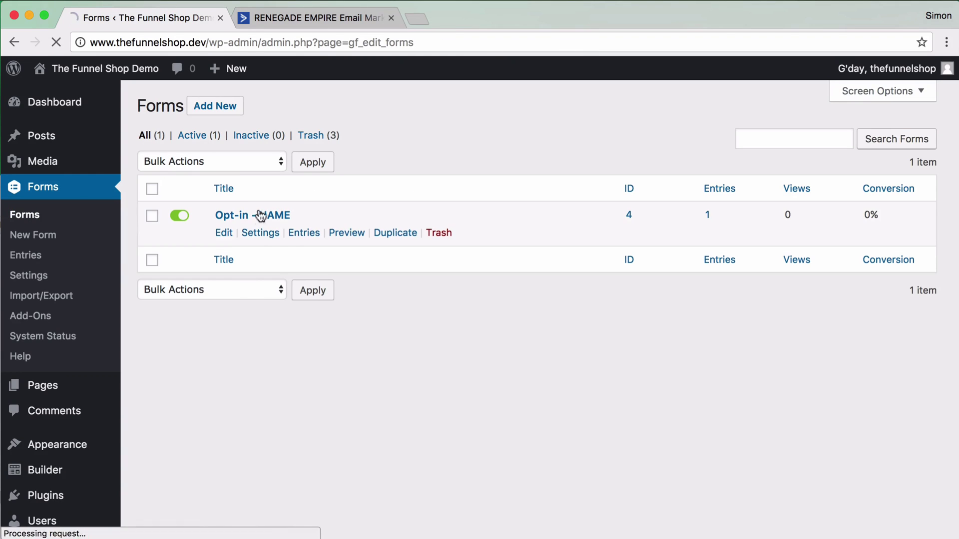
From the Opt-in - NAME form's ActiveCampaign settings, create a new feed
mouse_move(259, 233)
click(265, 323)
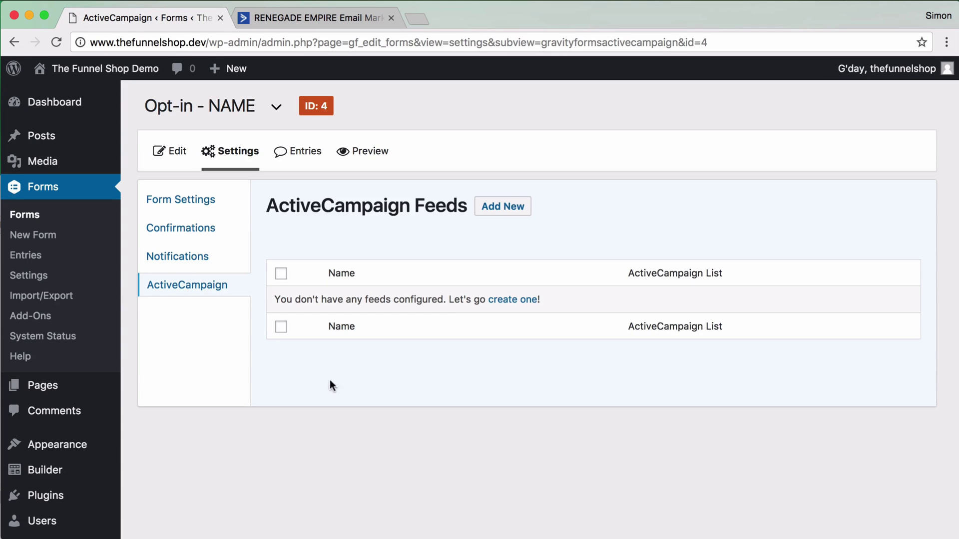
click(517, 302)
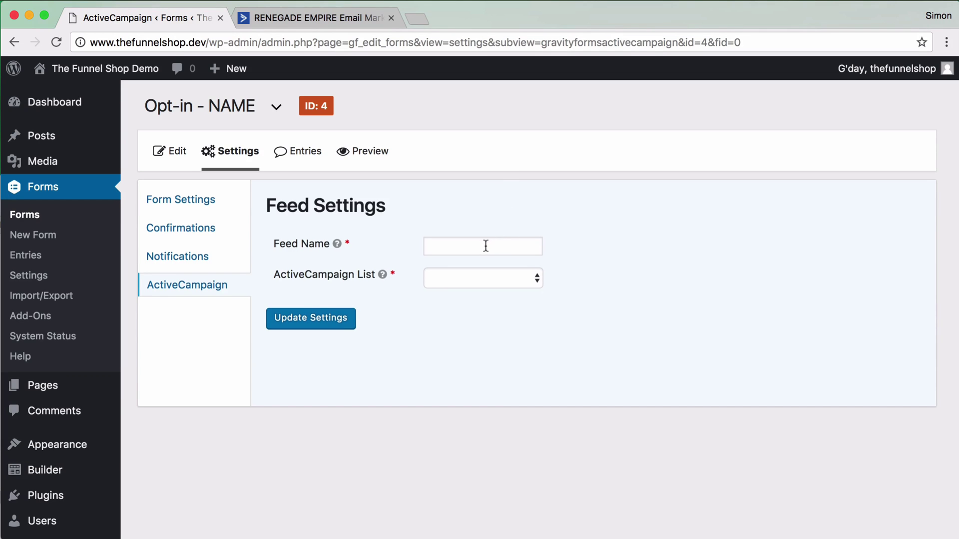
Name the feed 'Opt-in NAME' and choose The Funnel Shop as its ActiveCampaign list
click(485, 245)
text(Opt-in NAME)
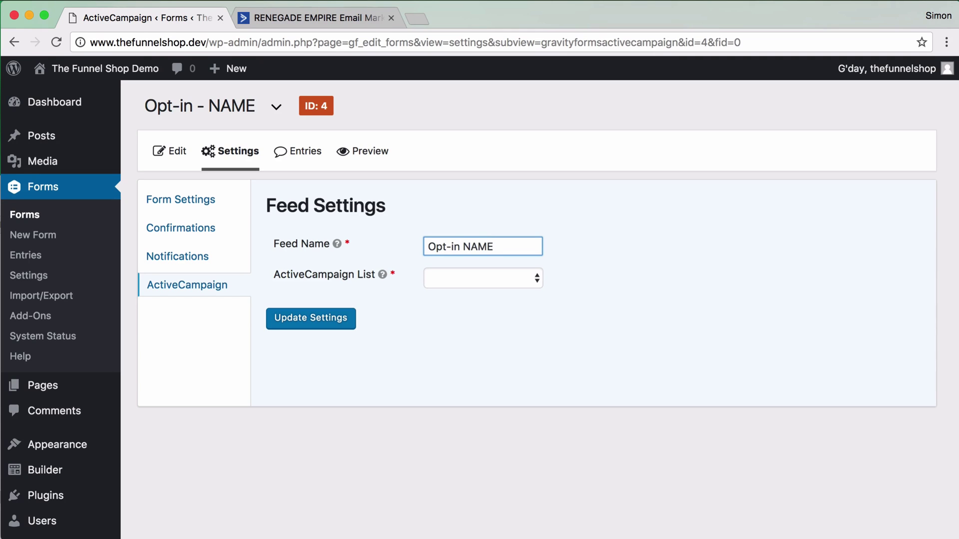
double_click(477, 248)
click(402, 249)
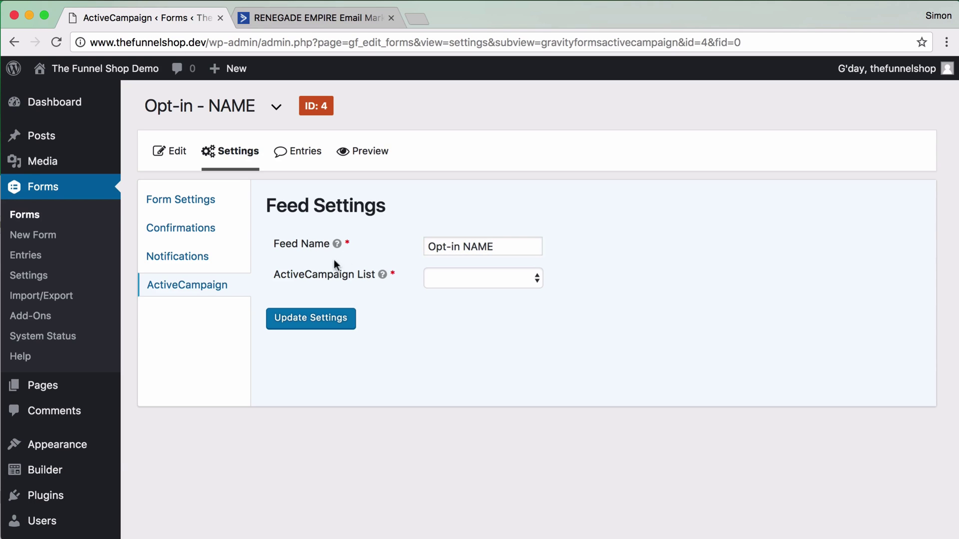
click(455, 277)
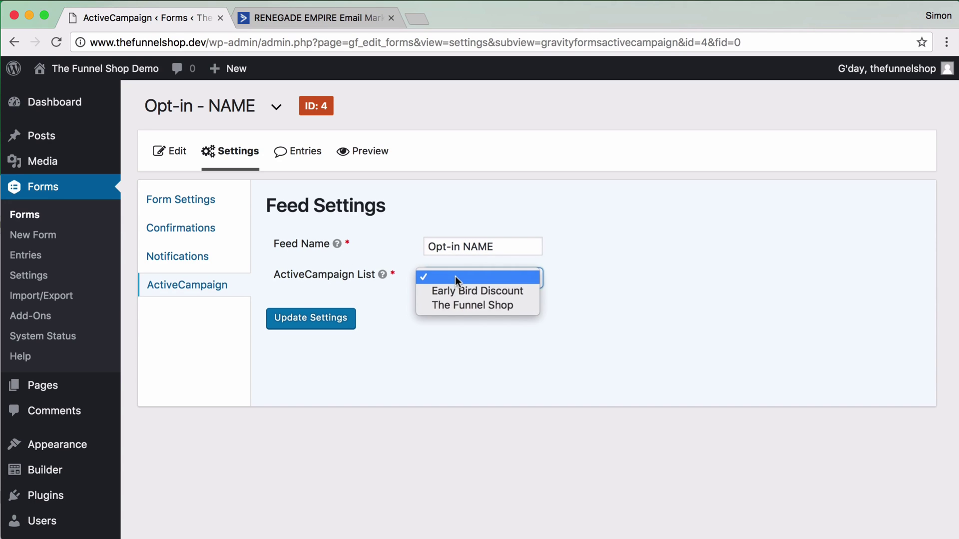
click(458, 305)
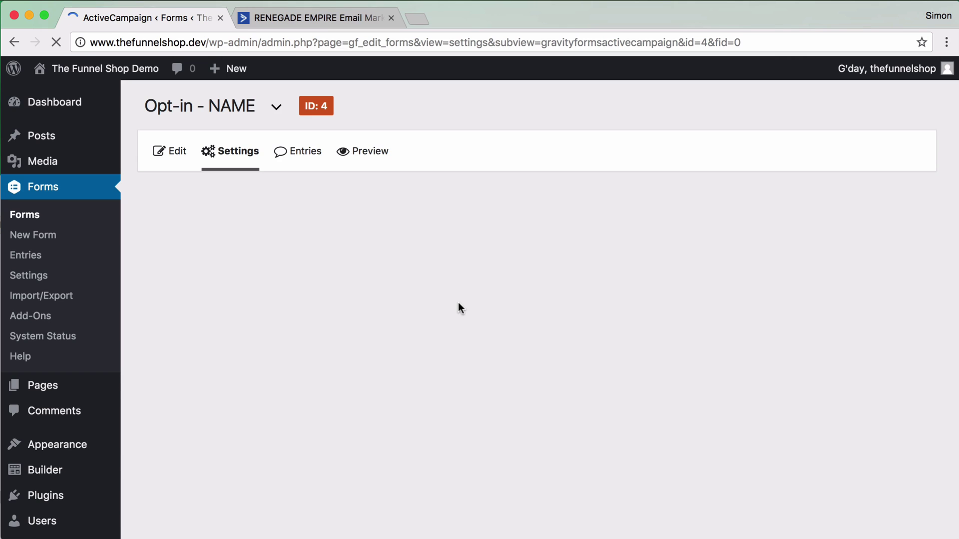
Map the ActiveCampaign Email Address to the form's Email field
scroll(370, 343, down, 3)
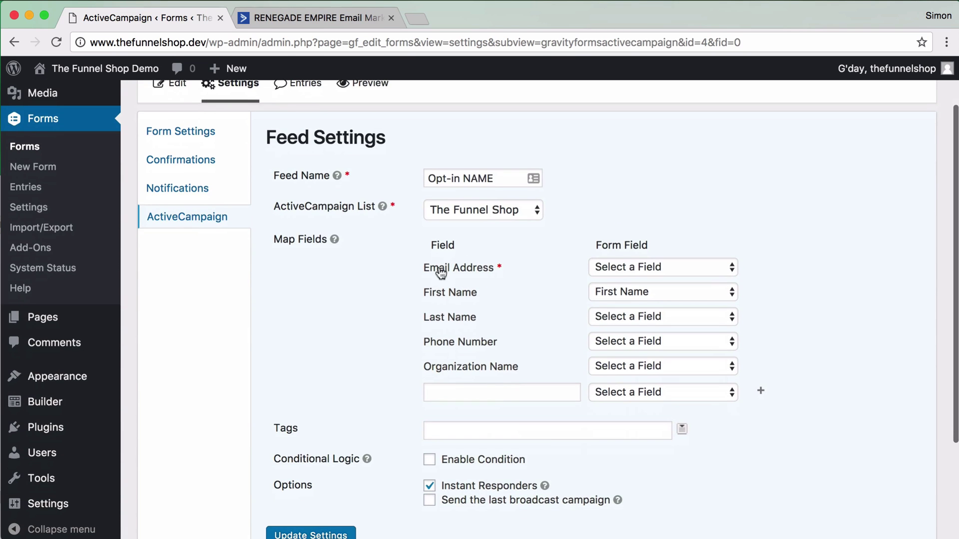
click(620, 267)
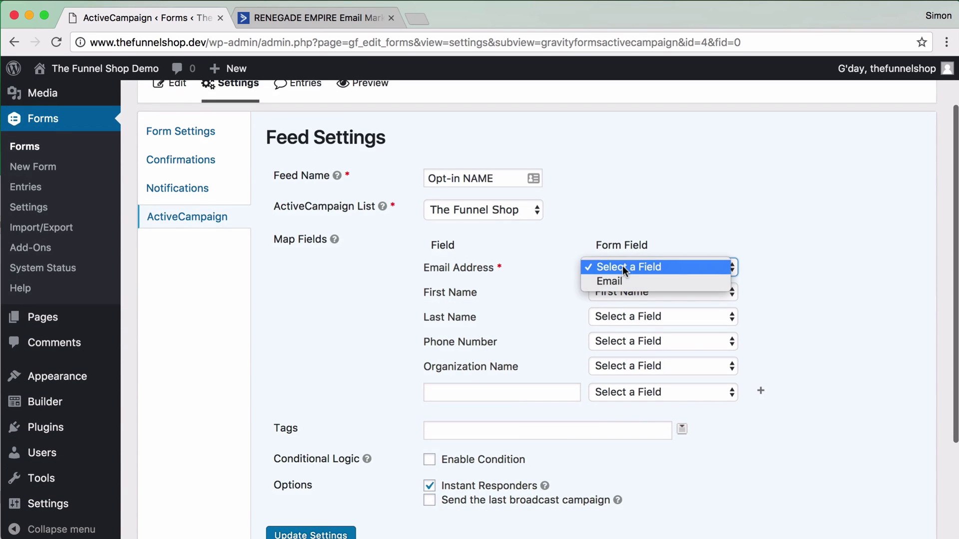
click(621, 281)
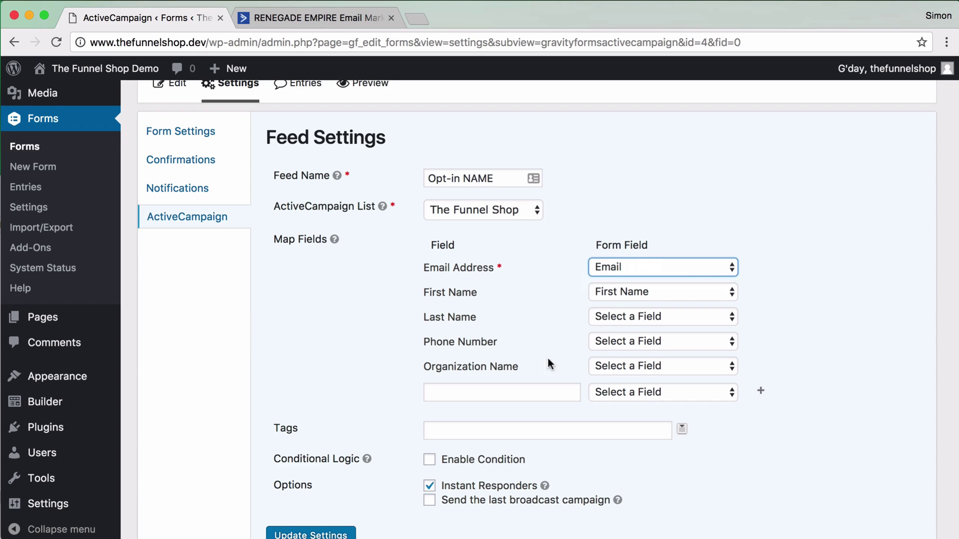
scroll(397, 340, down, 3)
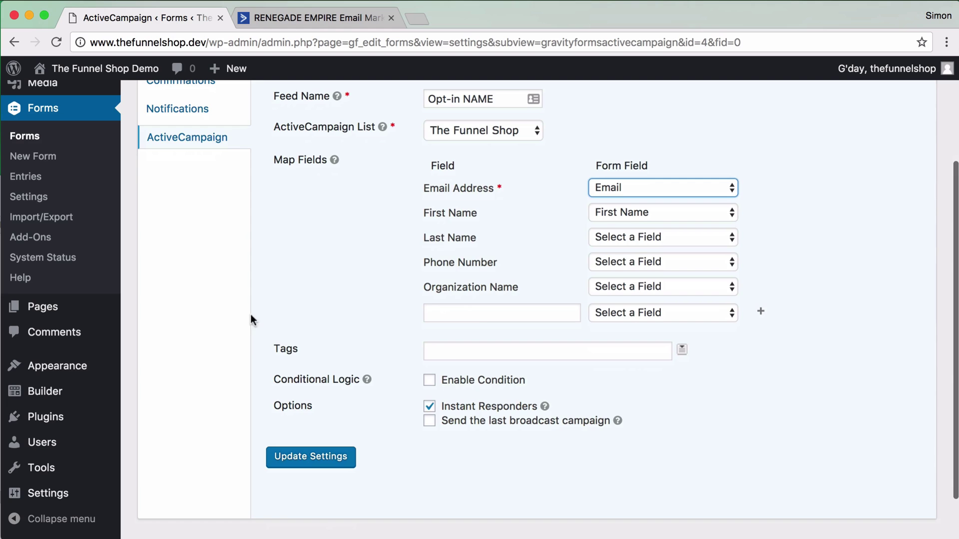
scroll(371, 340, up, 1)
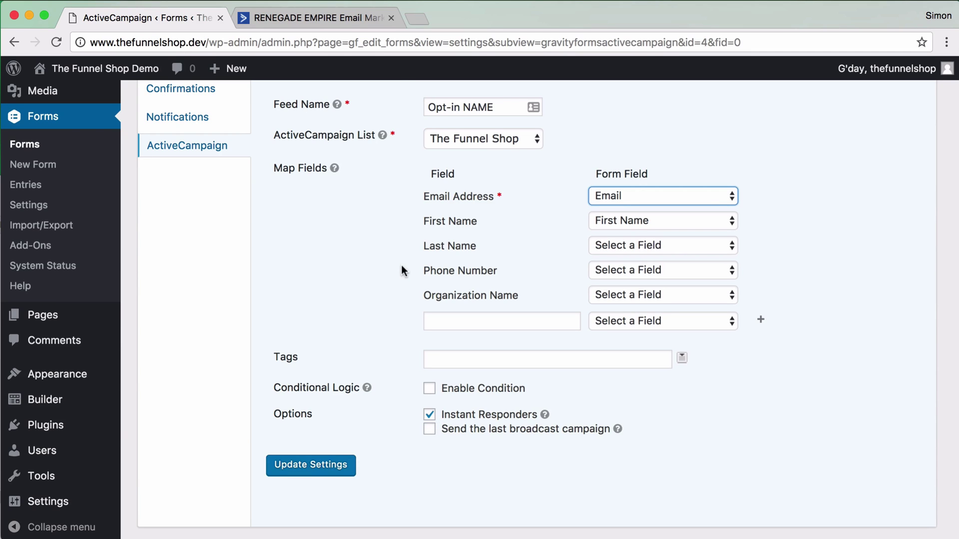
click(382, 290)
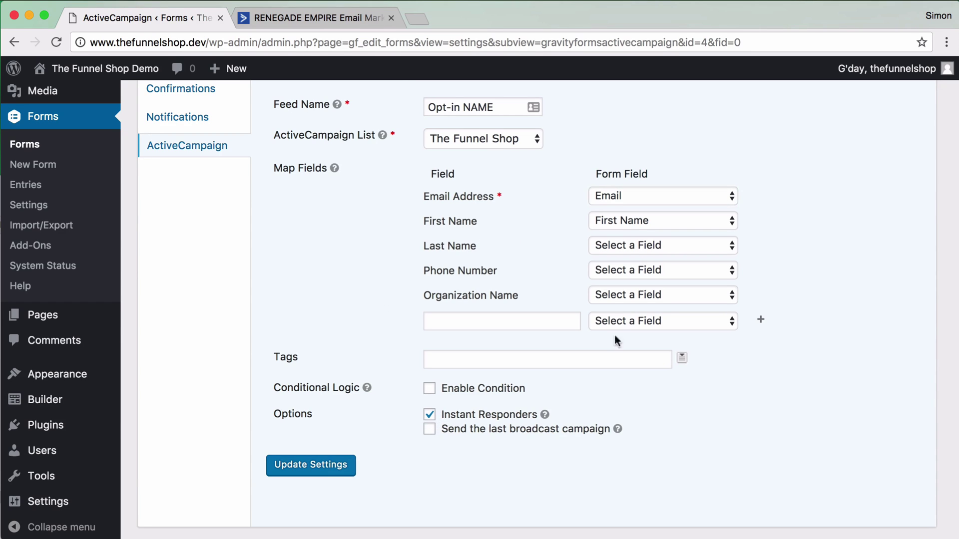
Save the feed settings so 'Feed updated successfully' appears
click(318, 468)
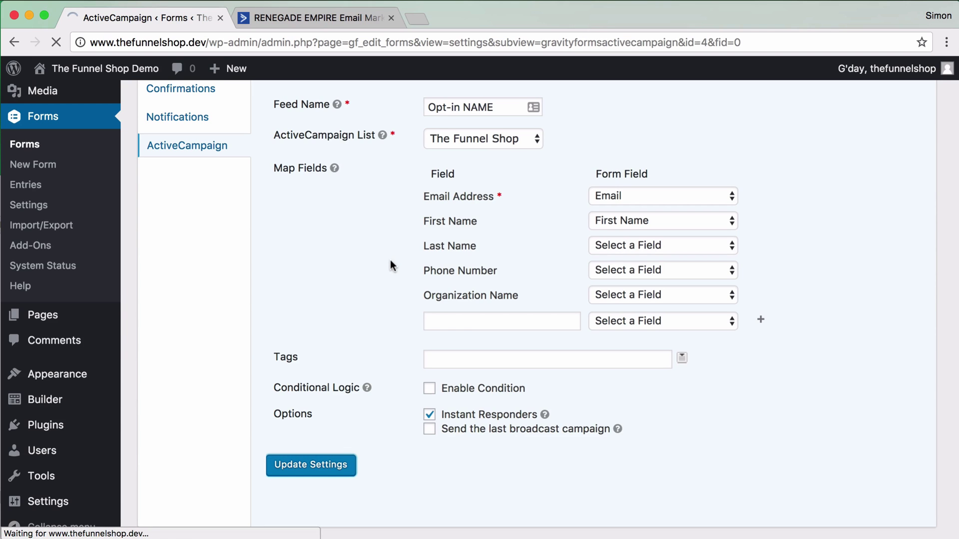